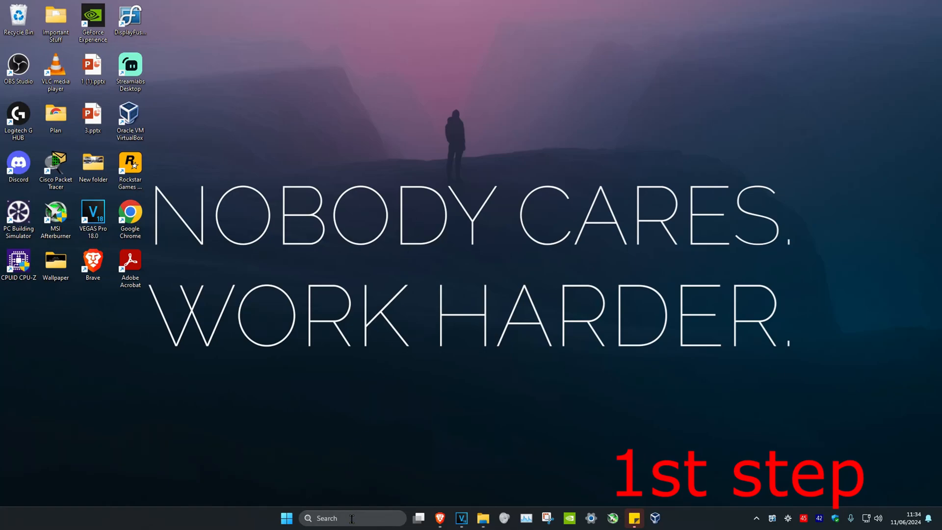
Step: Reach Windows Defender Firewall's advanced security settings from the search box
left_click(351, 519)
type("windows def")
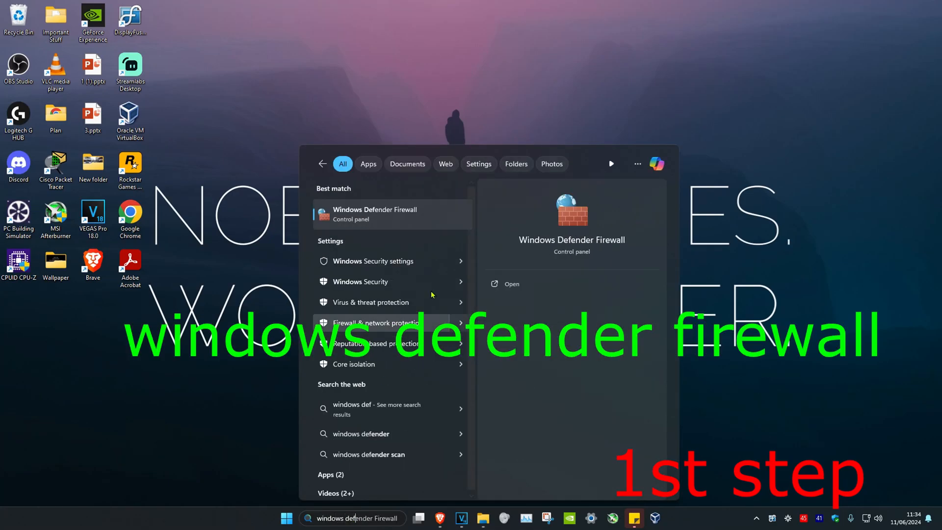
left_click(429, 207)
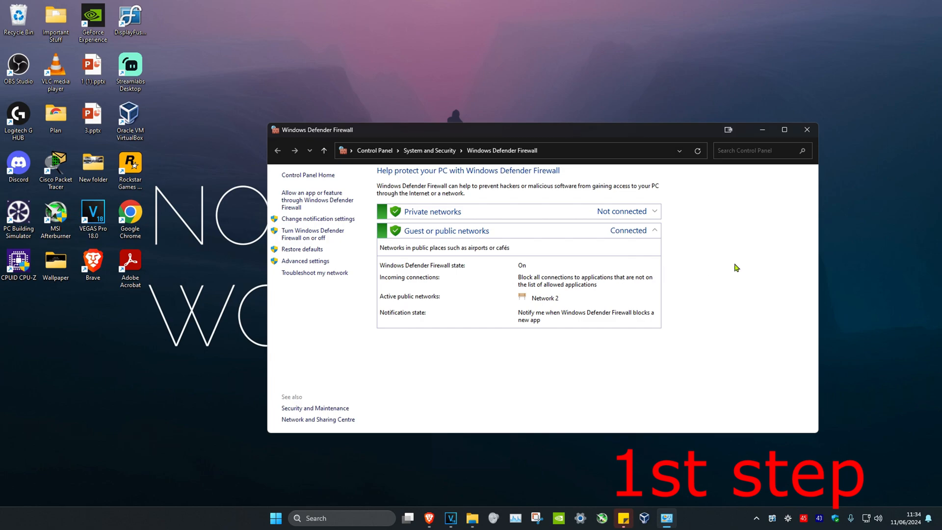
left_click(303, 262)
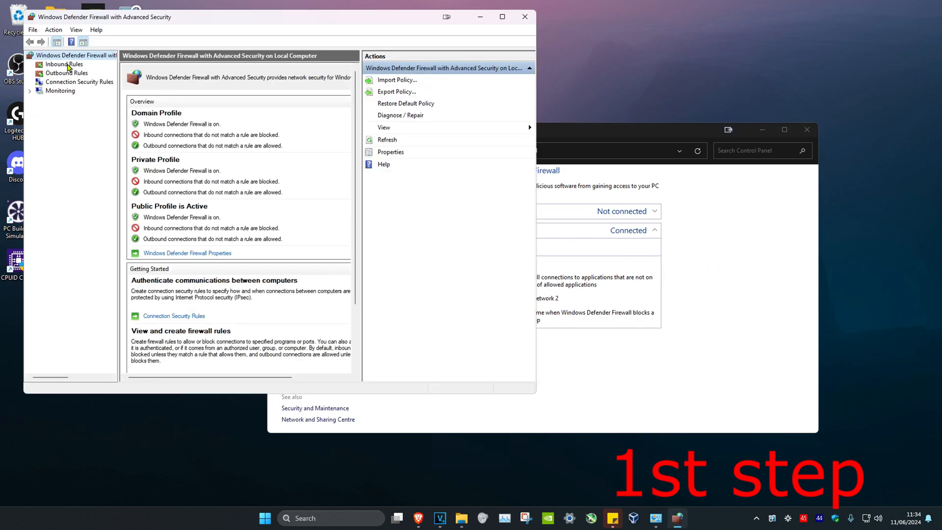
left_click(65, 64)
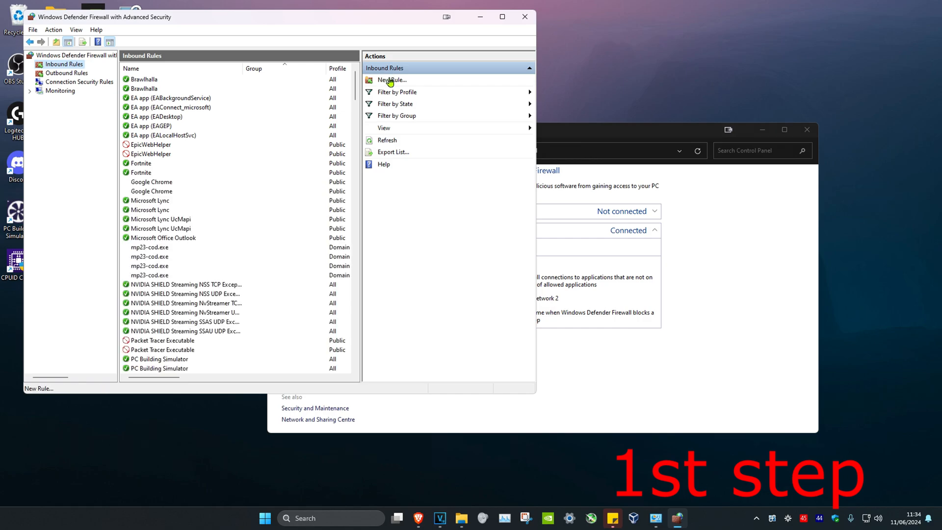
left_click(390, 80)
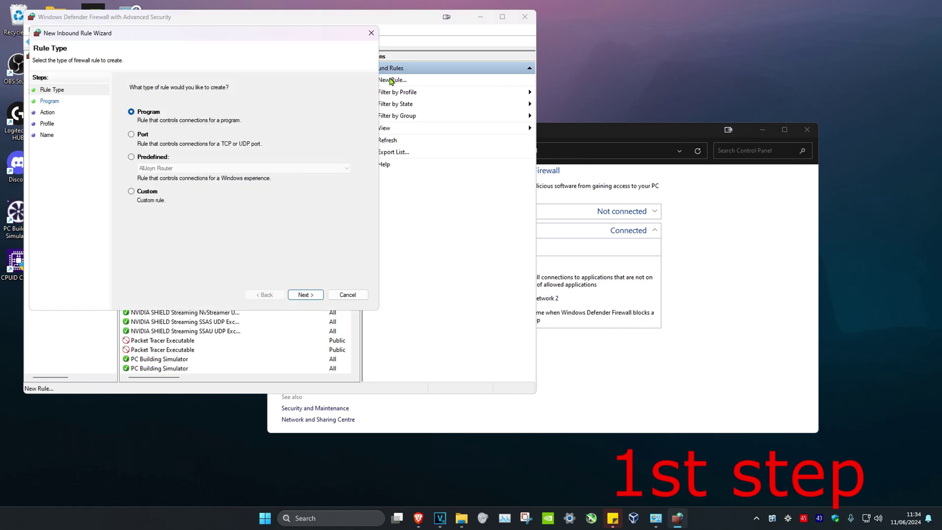
left_click(141, 138)
left_click(306, 295)
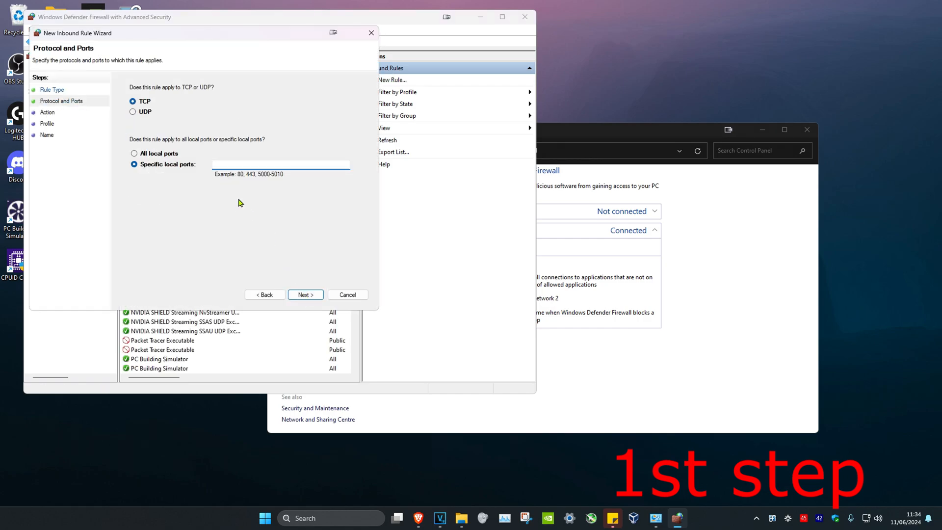
key("Down")
type("49")
type("65535")
left_click(306, 294)
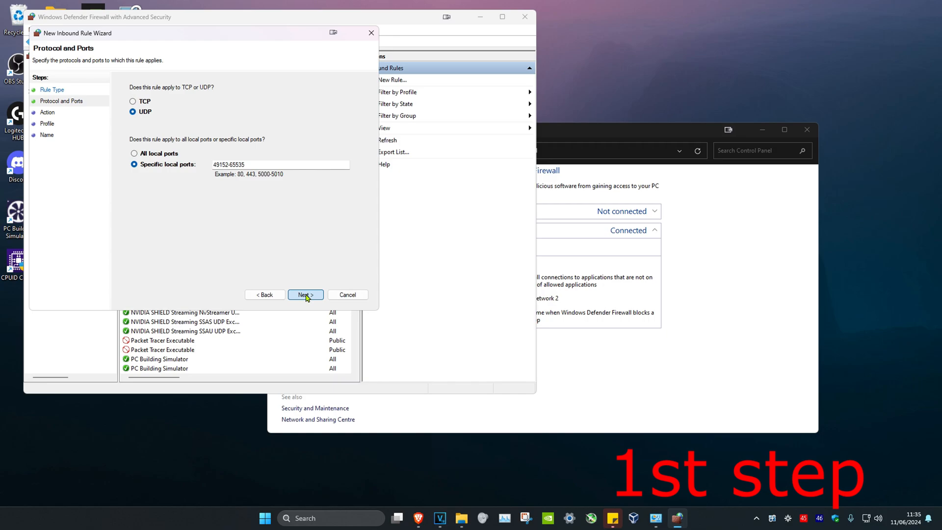
left_click(305, 295)
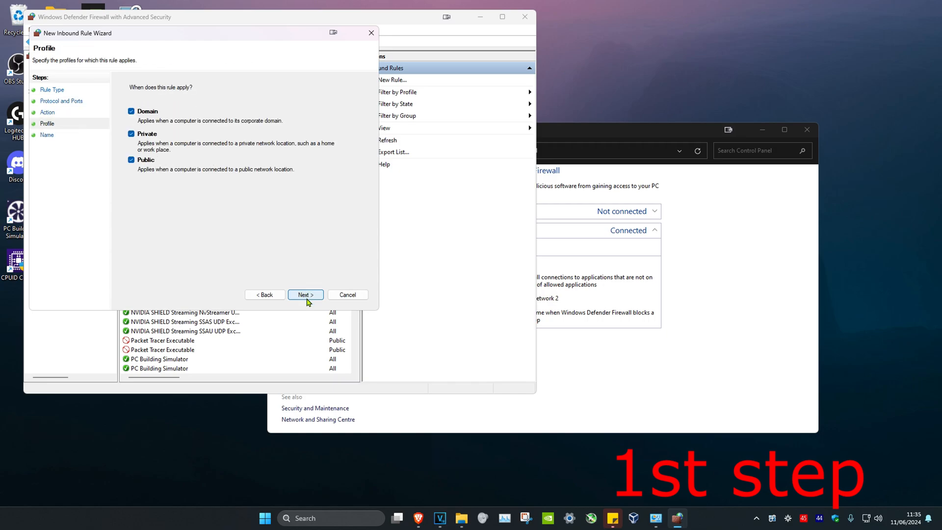
left_click(307, 296)
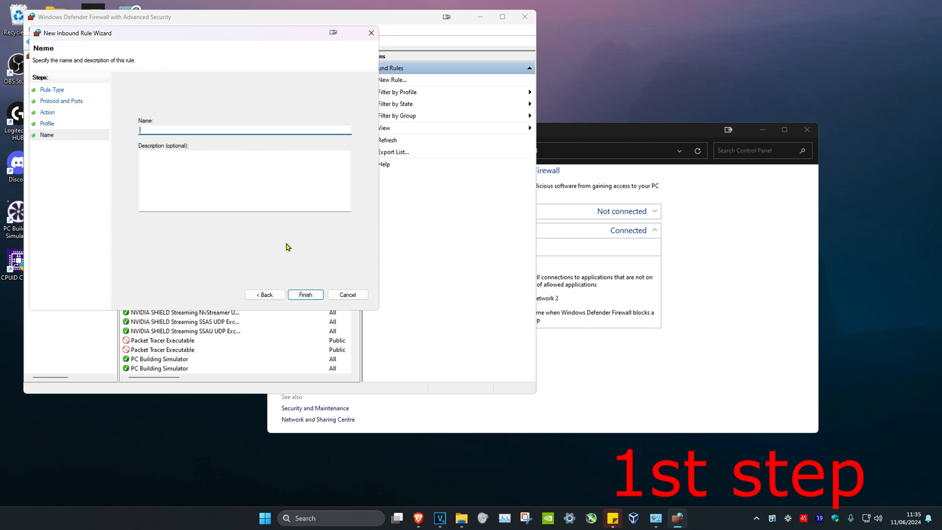
type("Valorant")
left_click(306, 297)
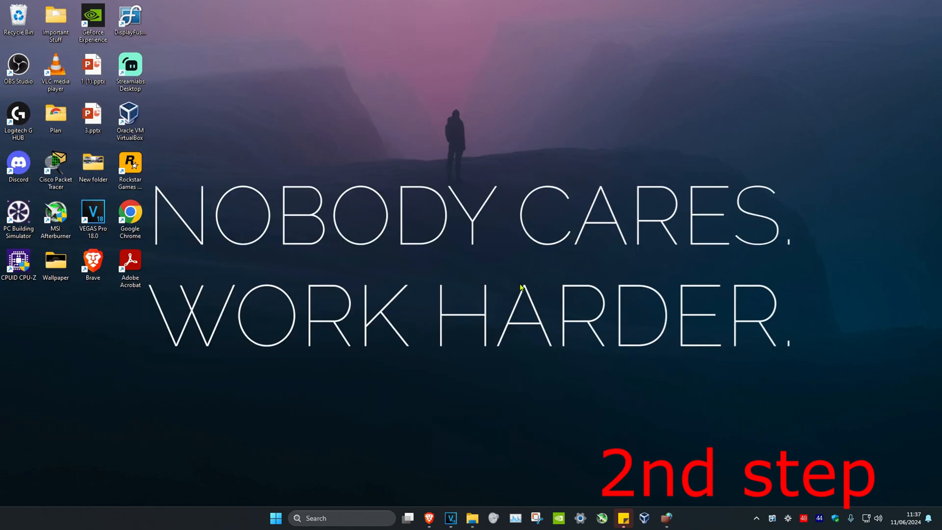
Step: Bring up the Network Connections window via search
left_click(344, 519)
type("vie")
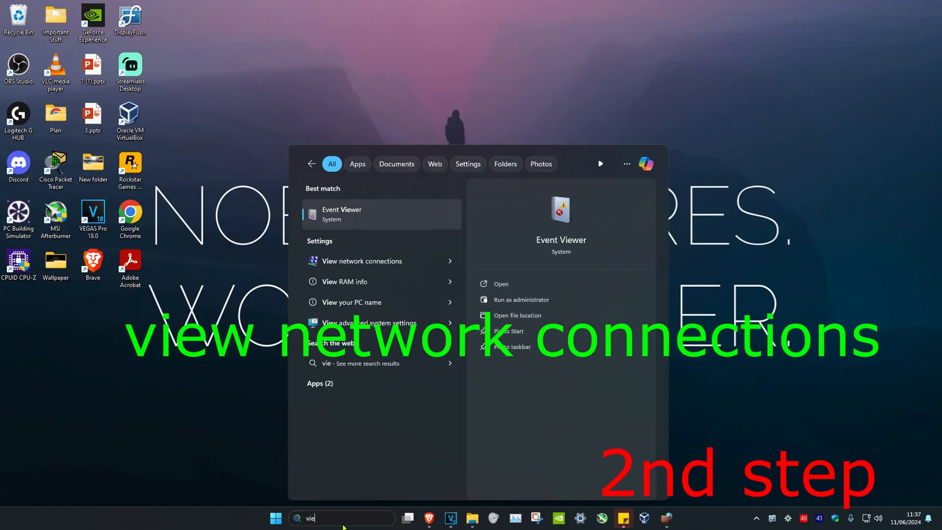
type("w network connectionswork")
left_click(414, 208)
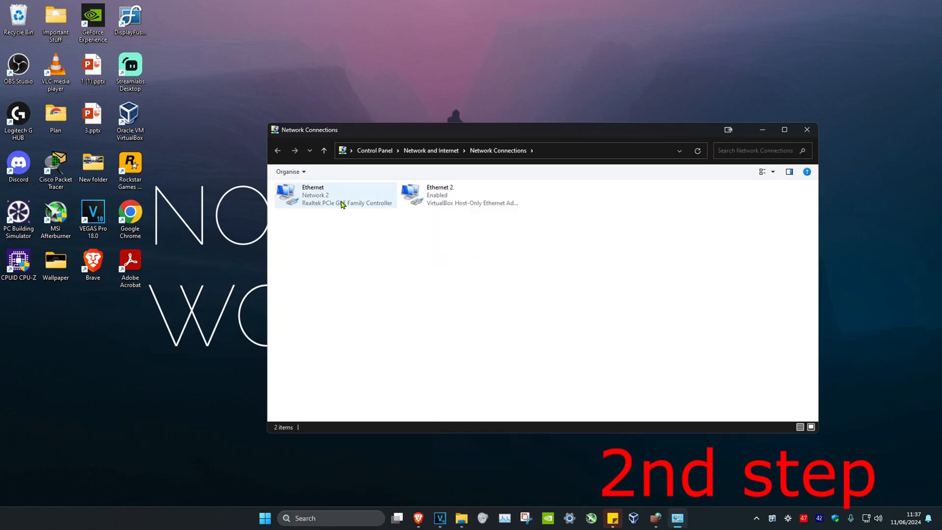
Step: Set the Ethernet adapter's IPv4 DNS servers to 8.8.8.8 and 8.8.4.4
double_click(342, 205)
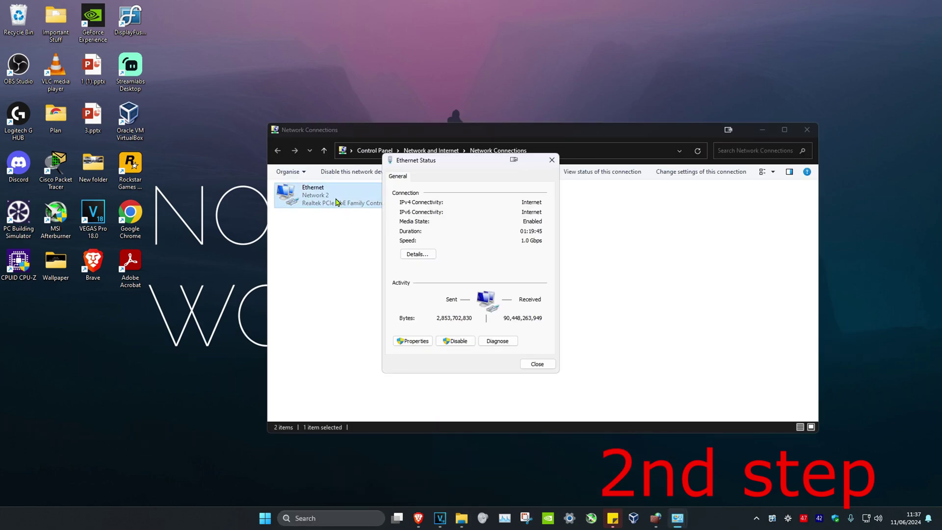
left_click(412, 341)
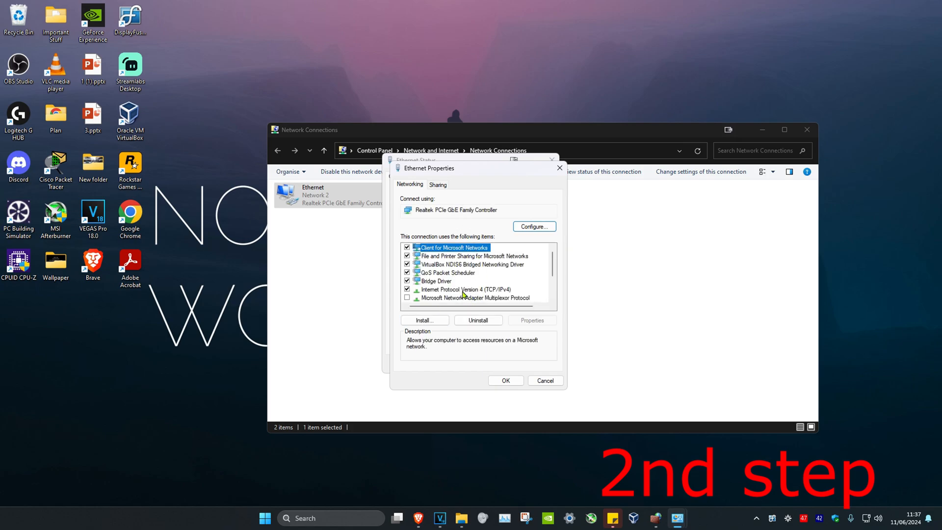
double_click(463, 291)
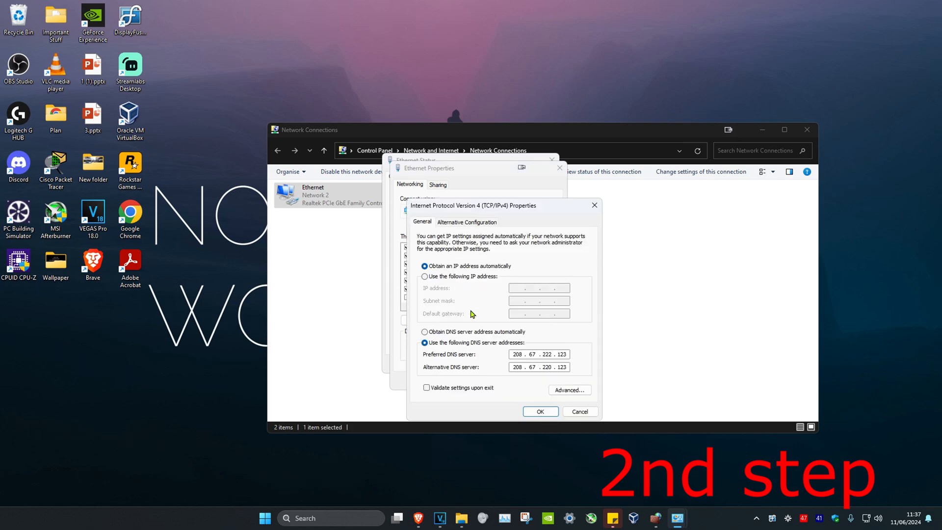
left_click(433, 344)
type("8")
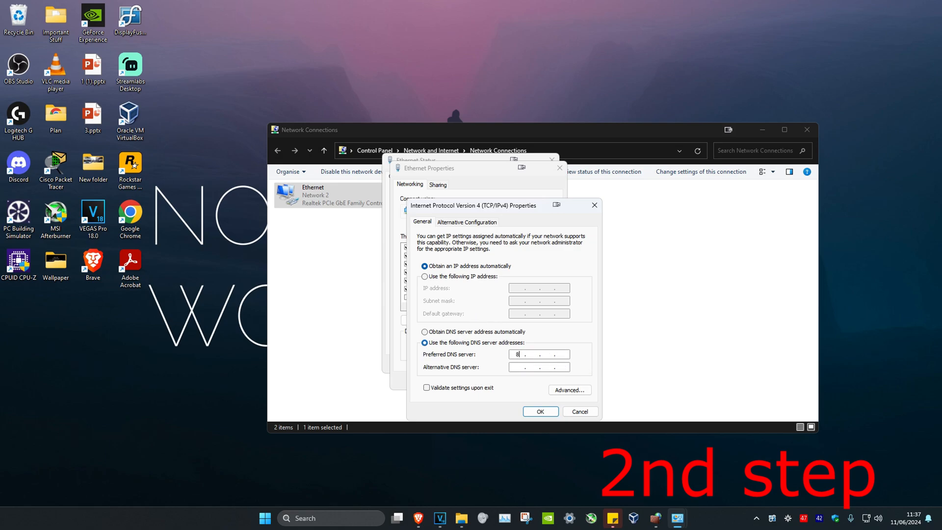
key("Tab")
left_click(540, 412)
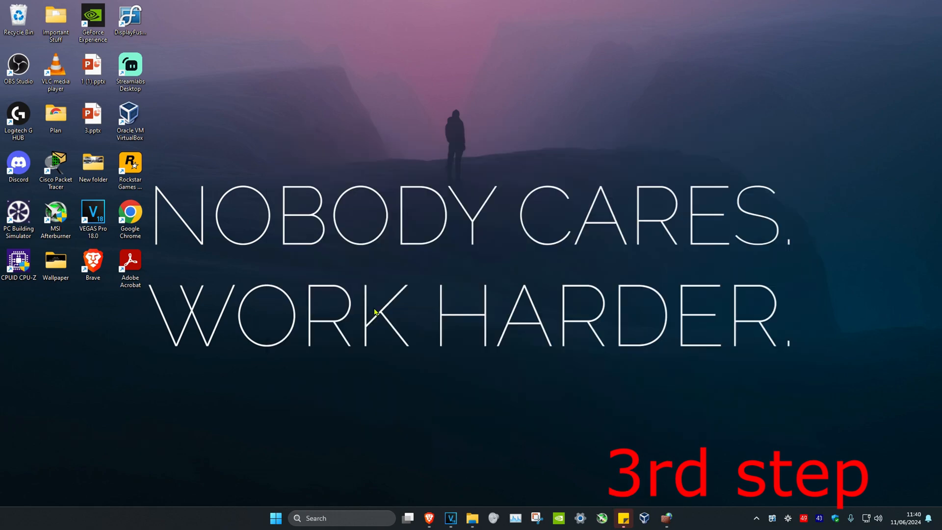
Step: Launch Command Prompt as administrator from search
left_click(329, 518)
type("cmd")
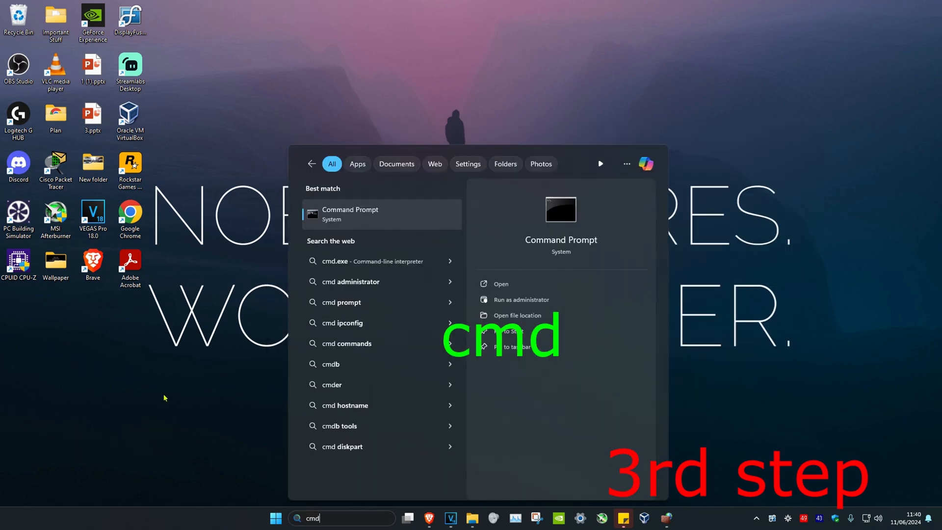
left_click(516, 302)
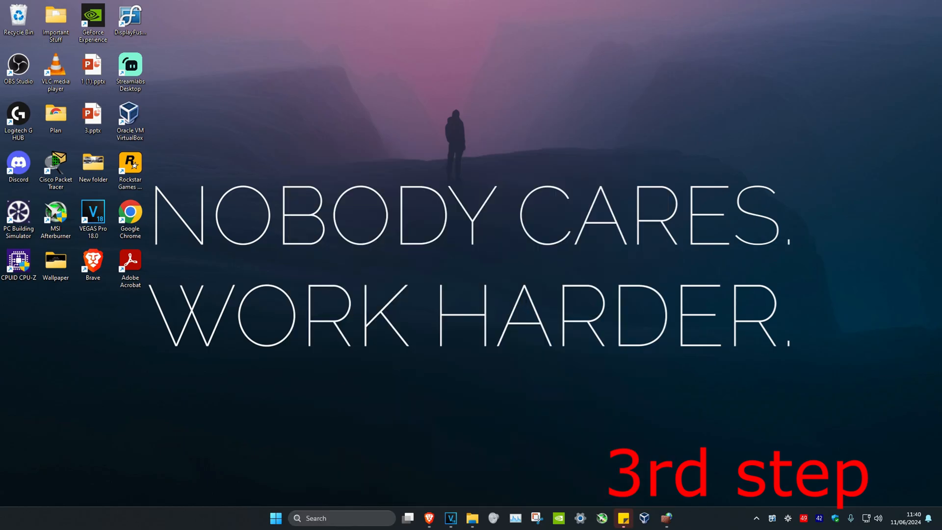
Step: Approve UAC, then run ipconfig /flushdns and netsh winsock reset
key("alt+y")
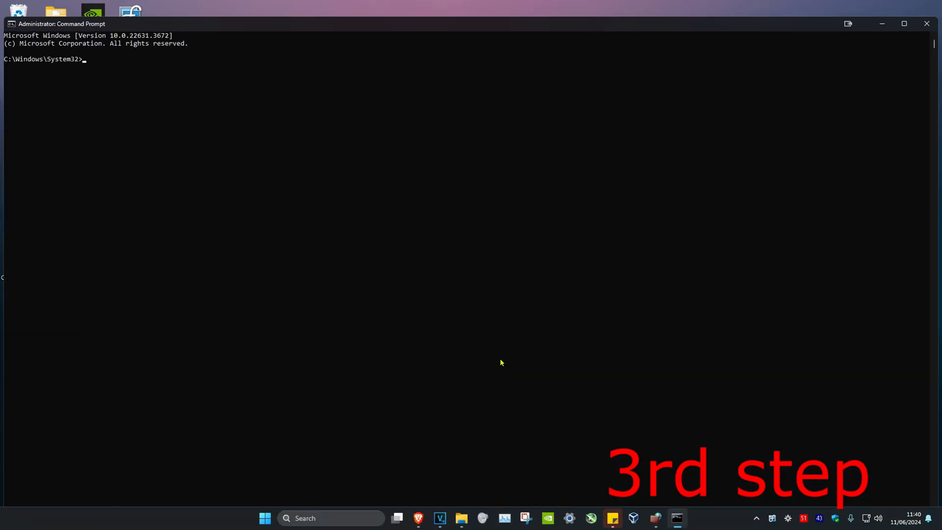
type("ipco")
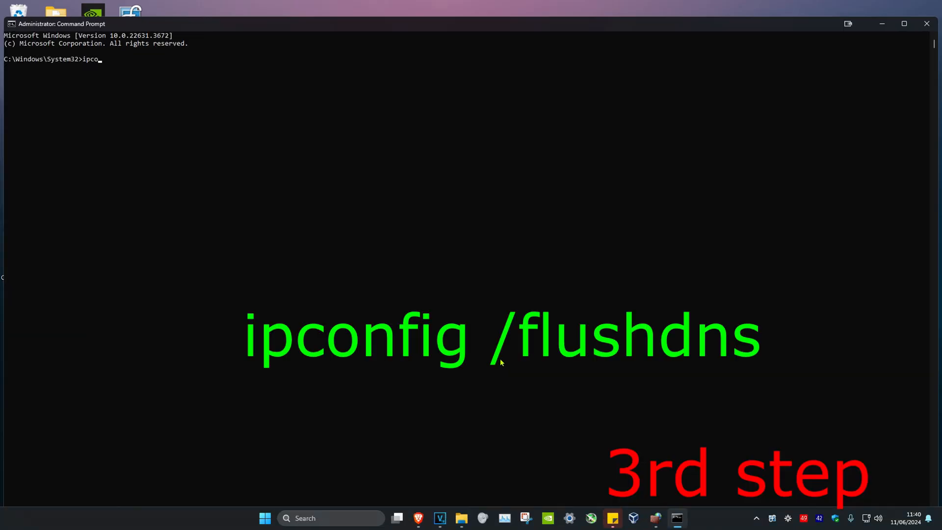
type("nfig /flushdns")
key("Return")
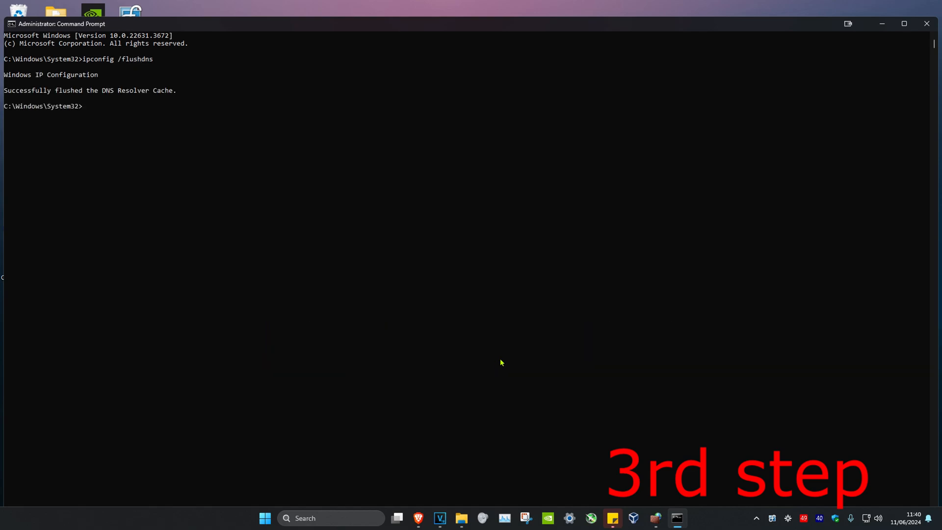
type("netsh")
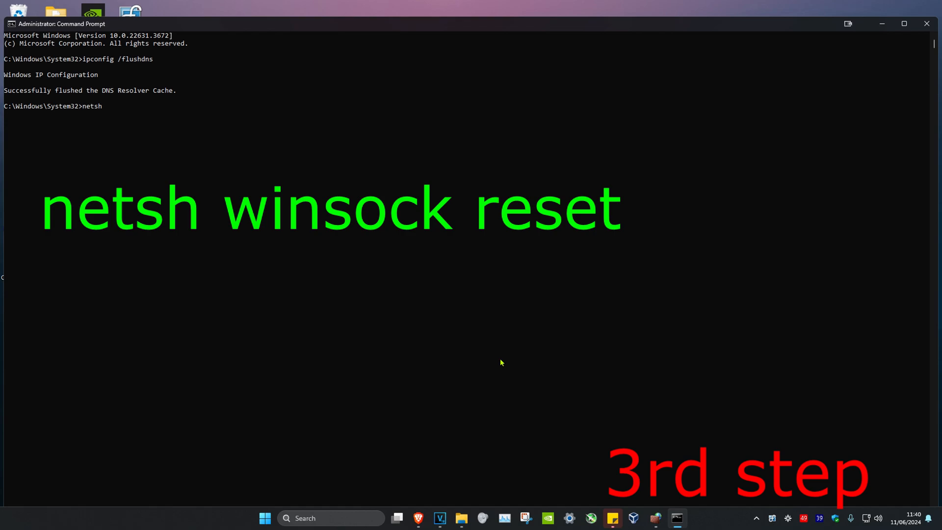
type(" winsock reset")
key("Return")
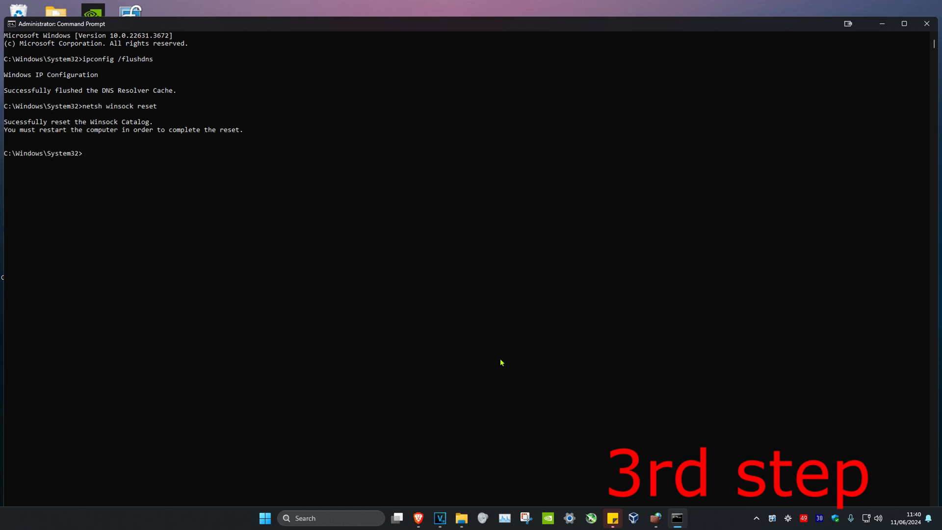